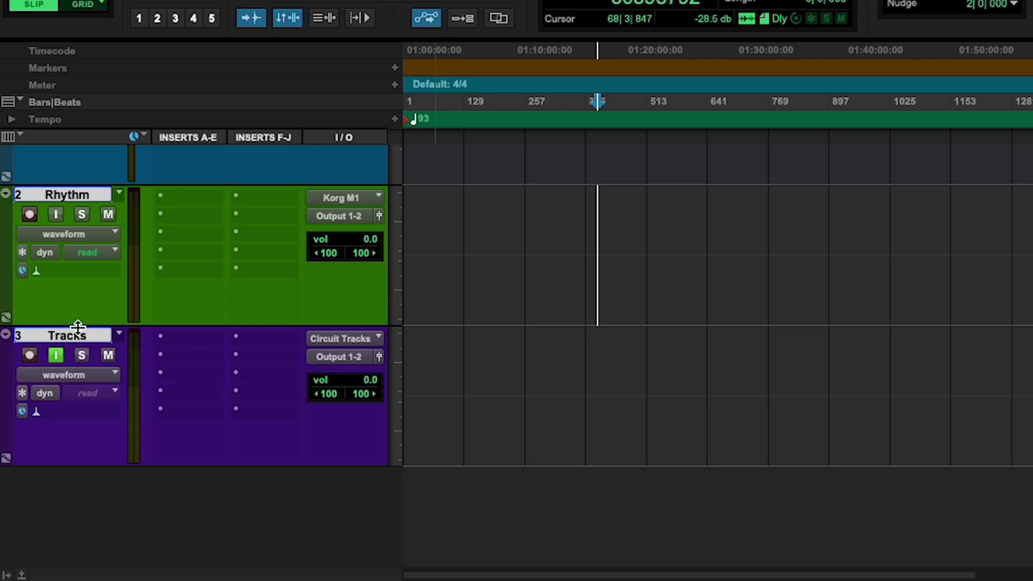
# Duplicate the Tracks track five times with all its data, inserting the copies after it.
pyautogui.doubleClick(79, 332)
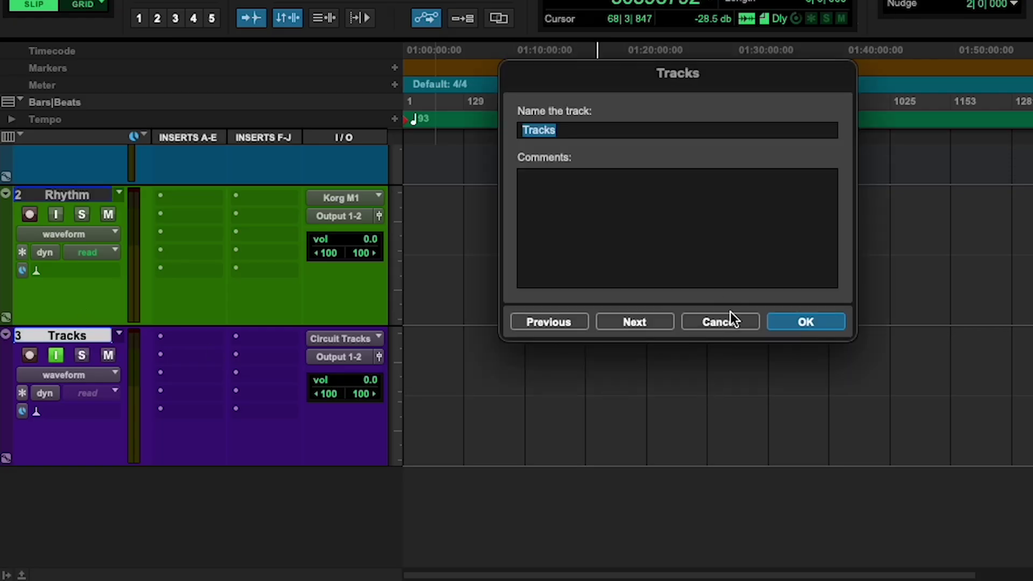
pyautogui.click(700, 320)
pyautogui.rightClick(89, 332)
pyautogui.click(138, 506)
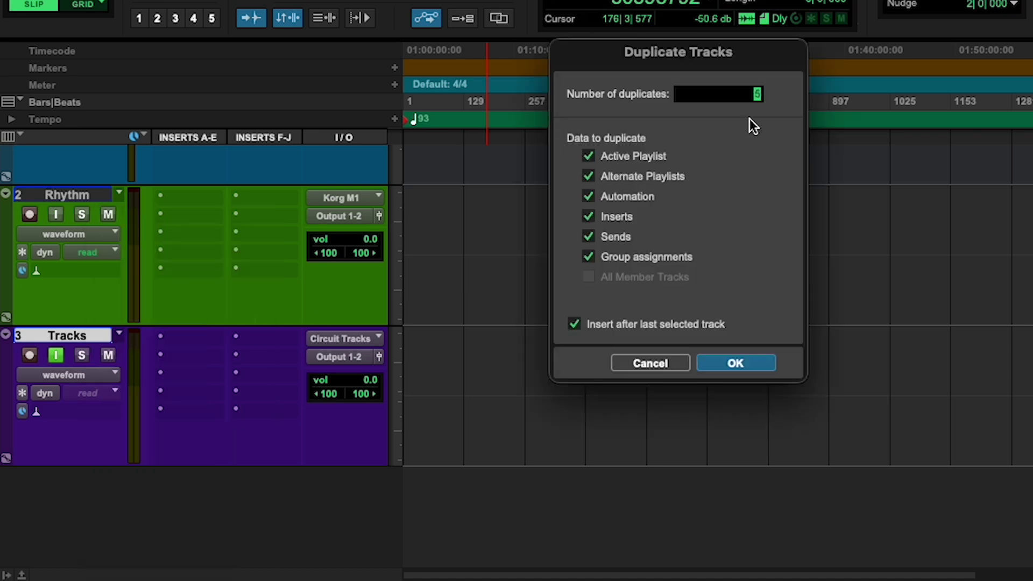
pyautogui.press('Return')
# Color the Tracks track and its first three duplicates yellow, Tracks.dup4 brown and Tracks.dup5 blue.
pyautogui.scroll(-5, 241, 353)
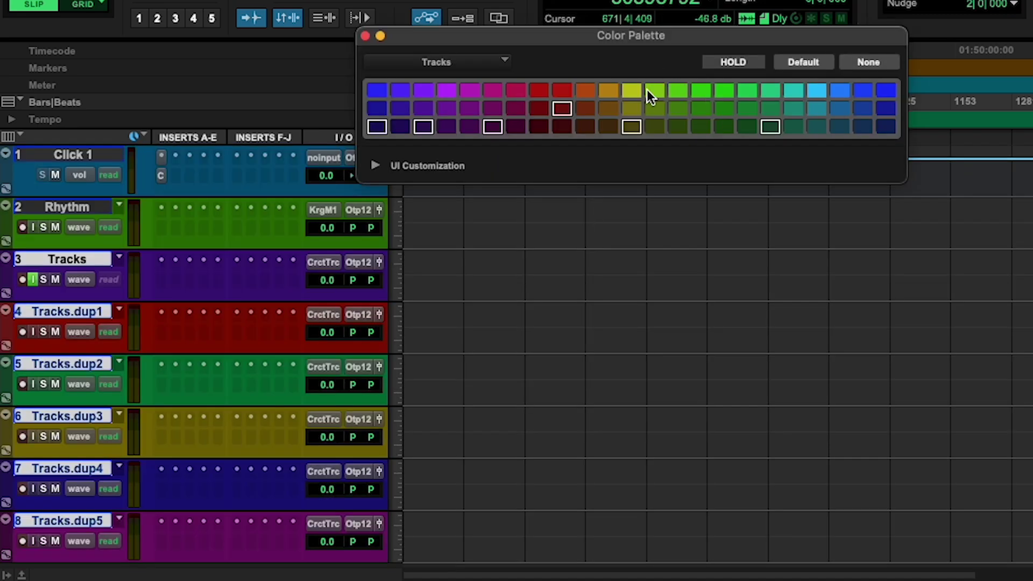
pyautogui.click(629, 90)
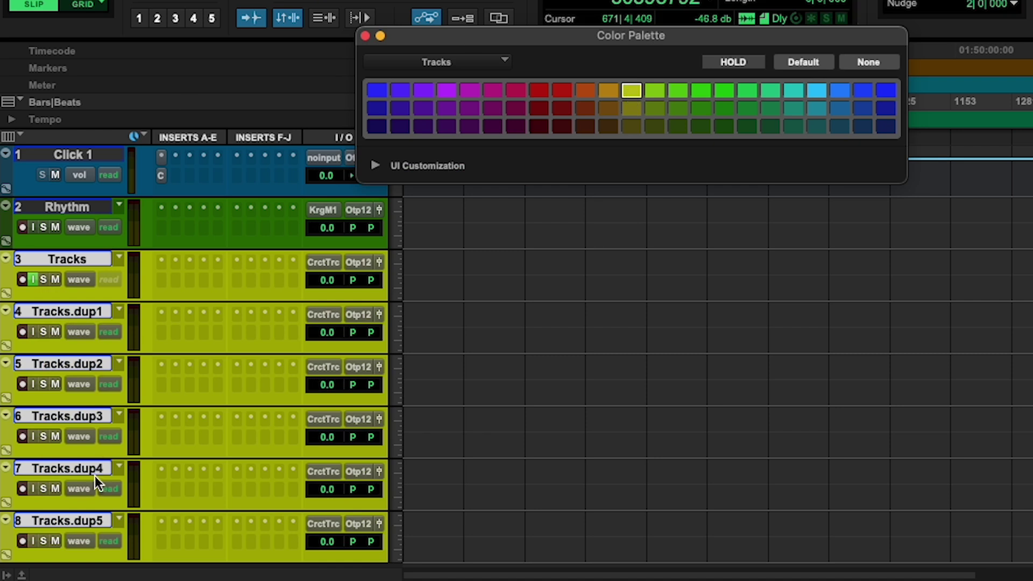
pyautogui.click(65, 467)
pyautogui.click(64, 467)
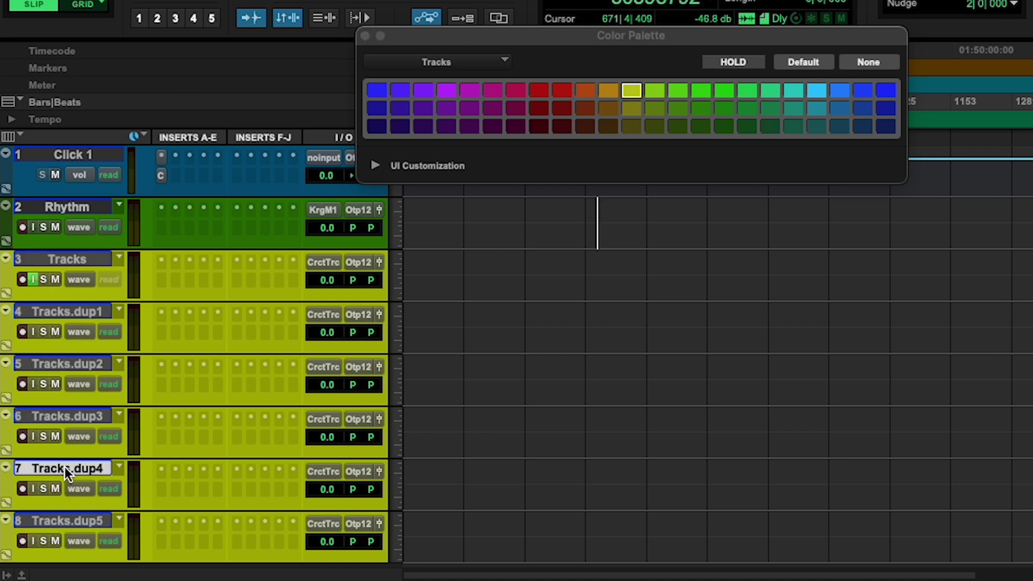
pyautogui.keyDown('shift'); pyautogui.click(74, 515); pyautogui.keyUp('shift')
pyautogui.click(377, 90)
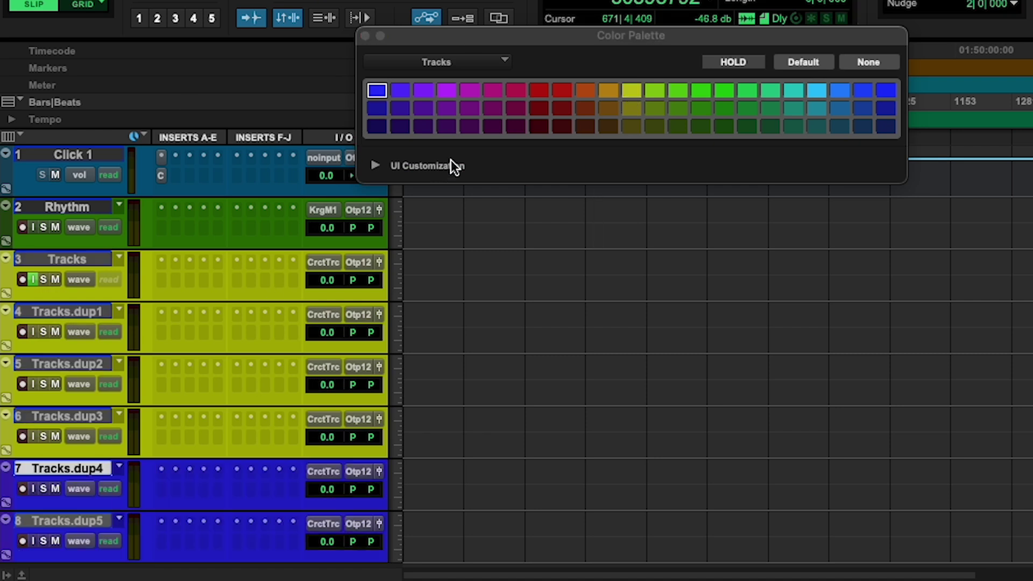
pyautogui.click(608, 126)
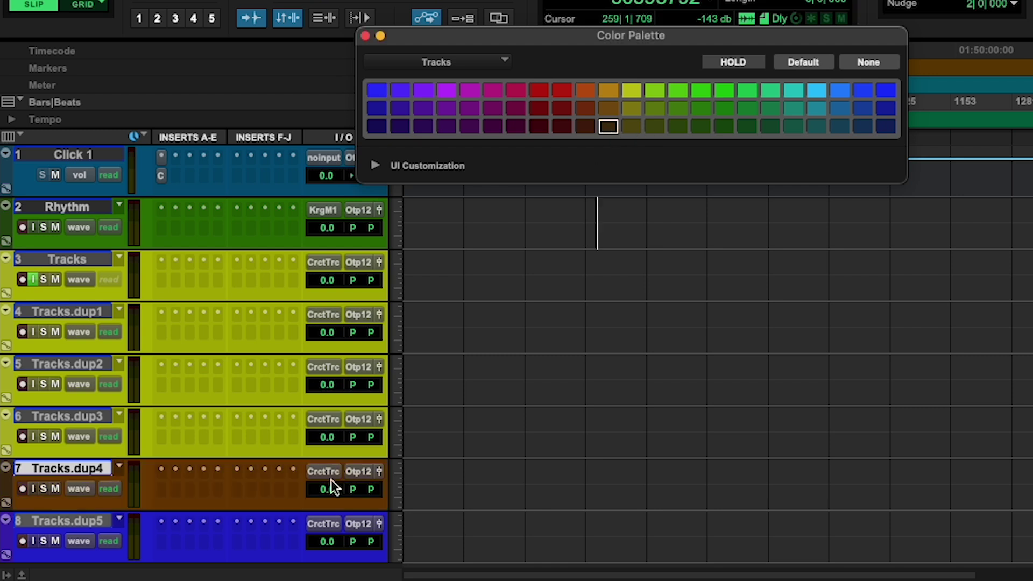
# Rename the original Tracks track to "Kick Tracks".
pyautogui.click(76, 257)
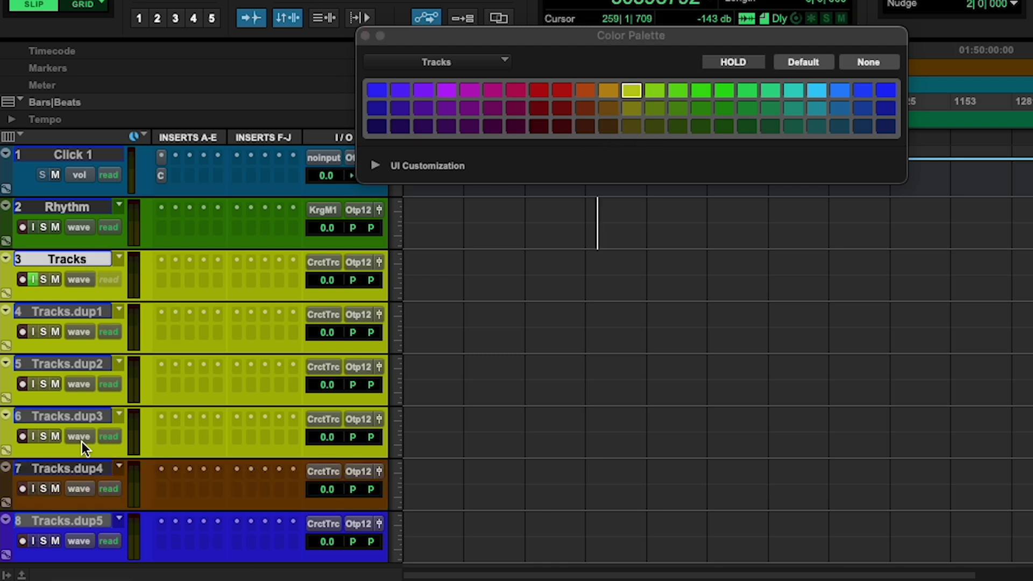
pyautogui.doubleClick(63, 259)
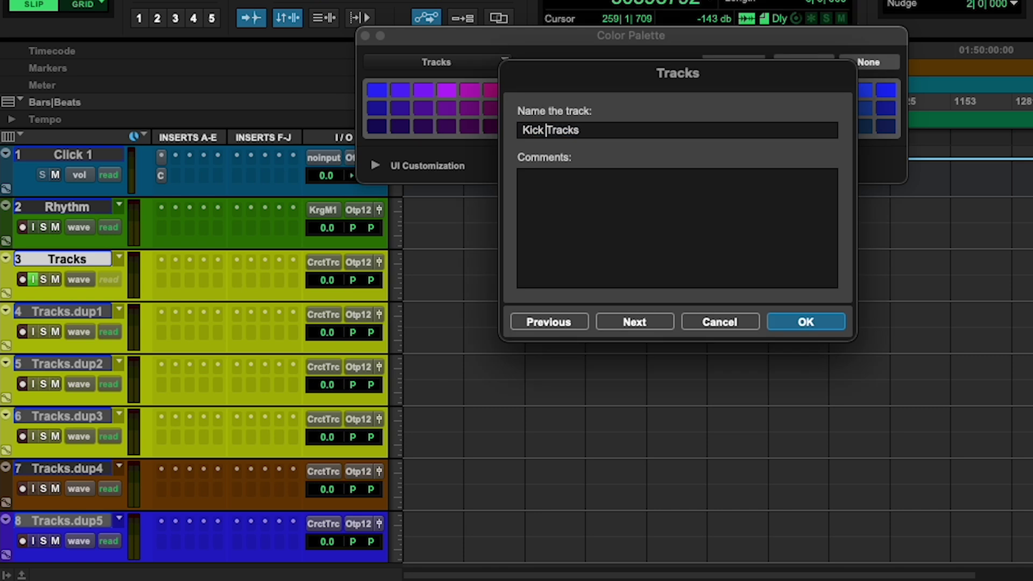
pyautogui.write('Kick')
pyautogui.press('Return')
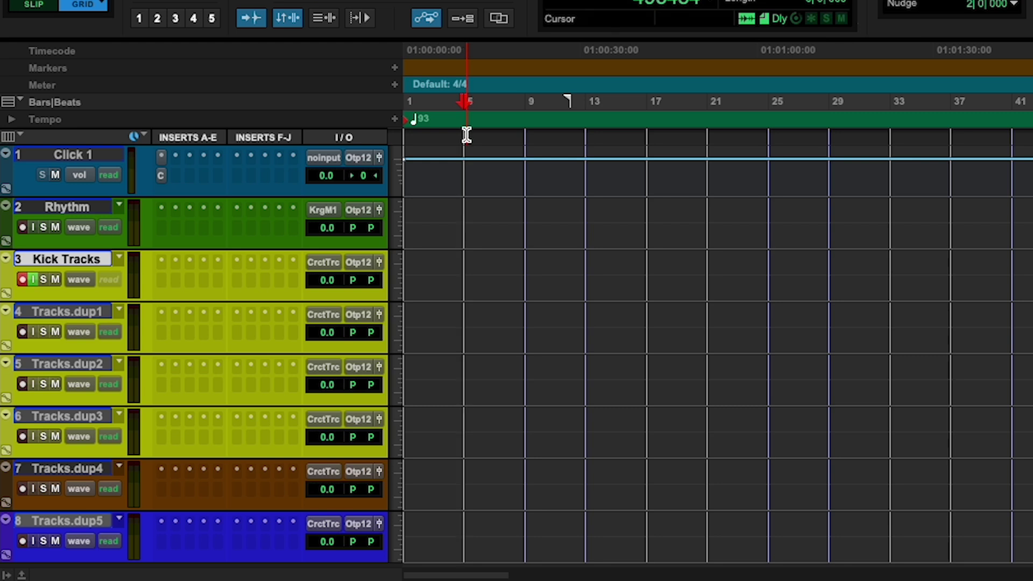
# Record the kick part onto the Kick Tracks track, starting at bar 5.
pyautogui.press('t')
pyautogui.press('t')
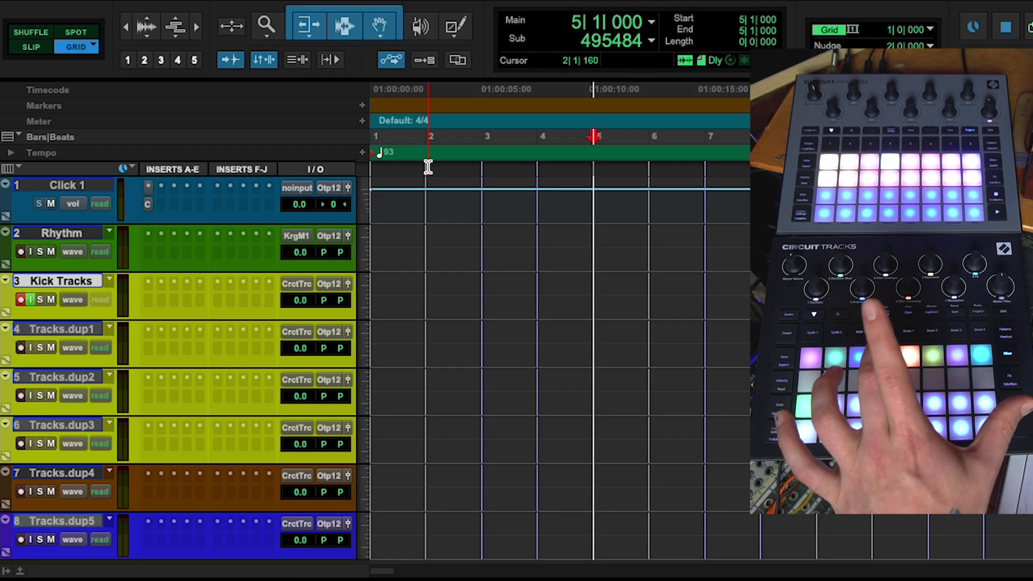
pyautogui.press('super+space')
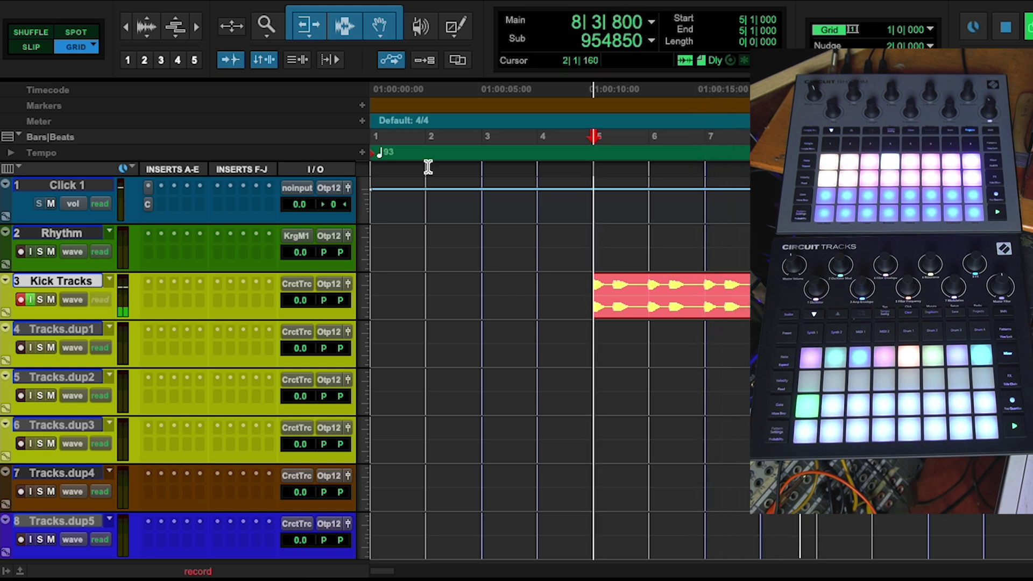
pyautogui.press('space')
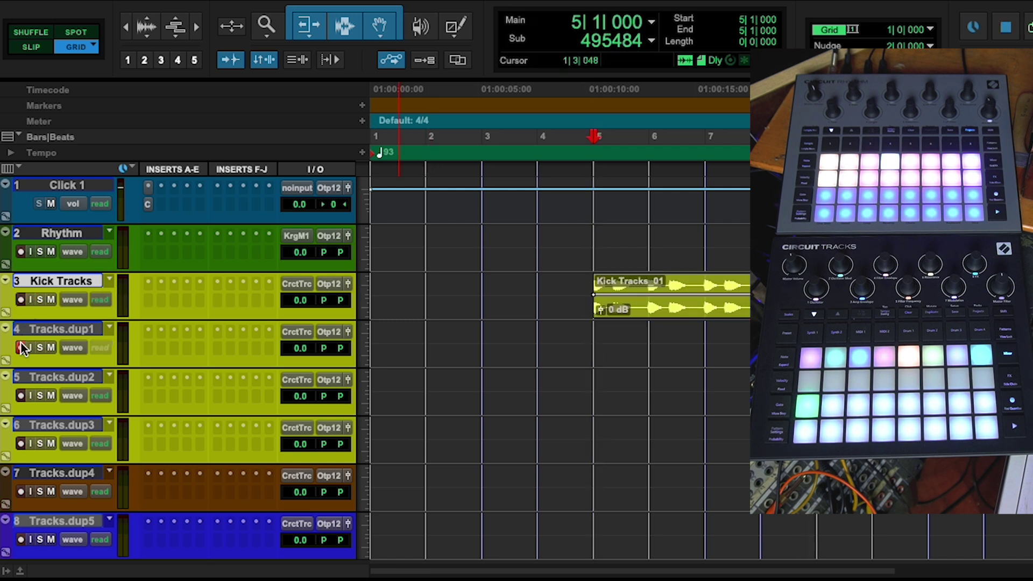
# Record the next Circuit Tracks part onto Tracks.dup1 from bar 5, then disarm that track.
pyautogui.press('super+space')
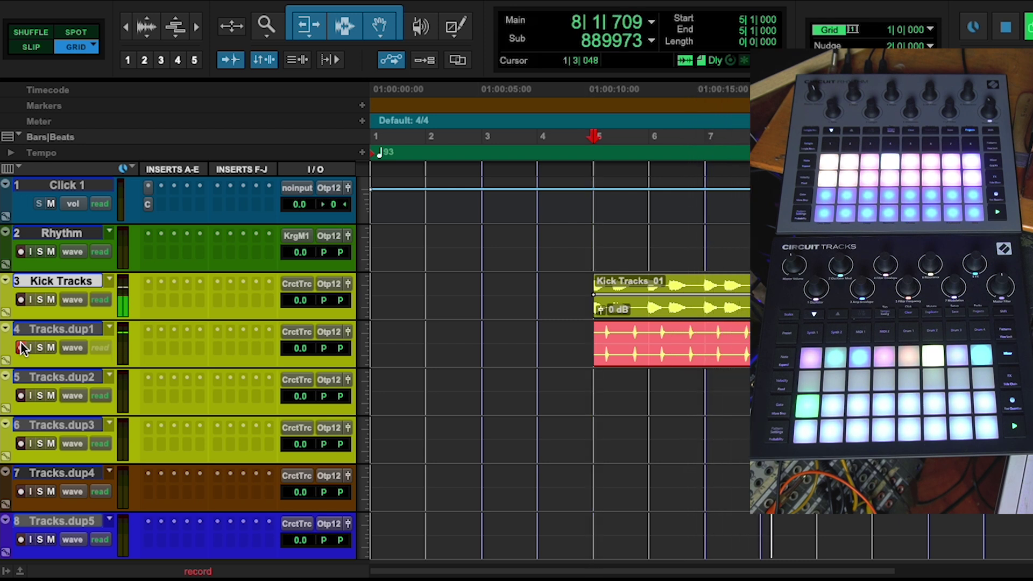
pyautogui.press('space')
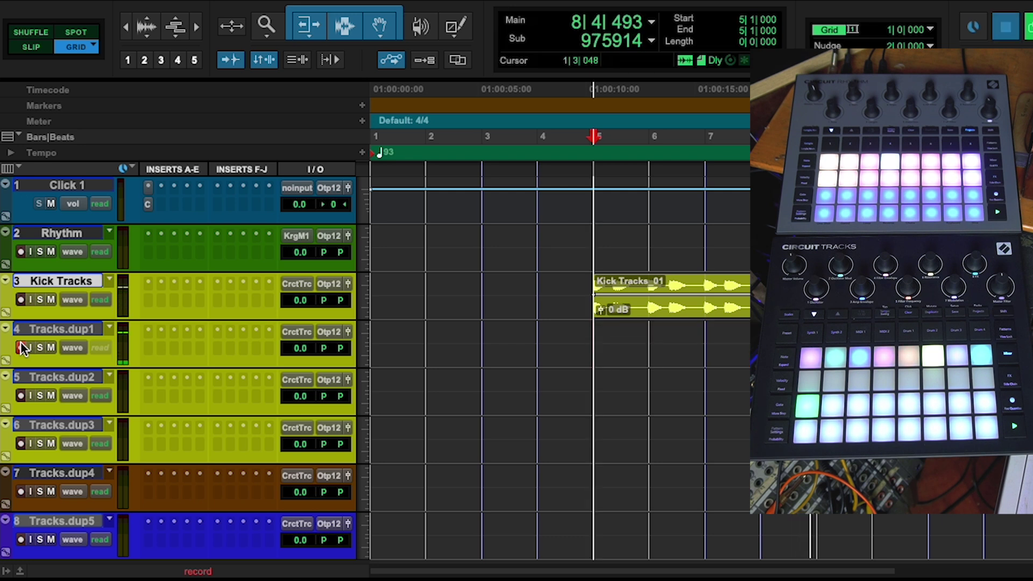
pyautogui.click(21, 345)
# Arm Tracks.dup2, record its part from bar 5 and disarm the track.
pyautogui.click(21, 394)
pyautogui.press('super+space')
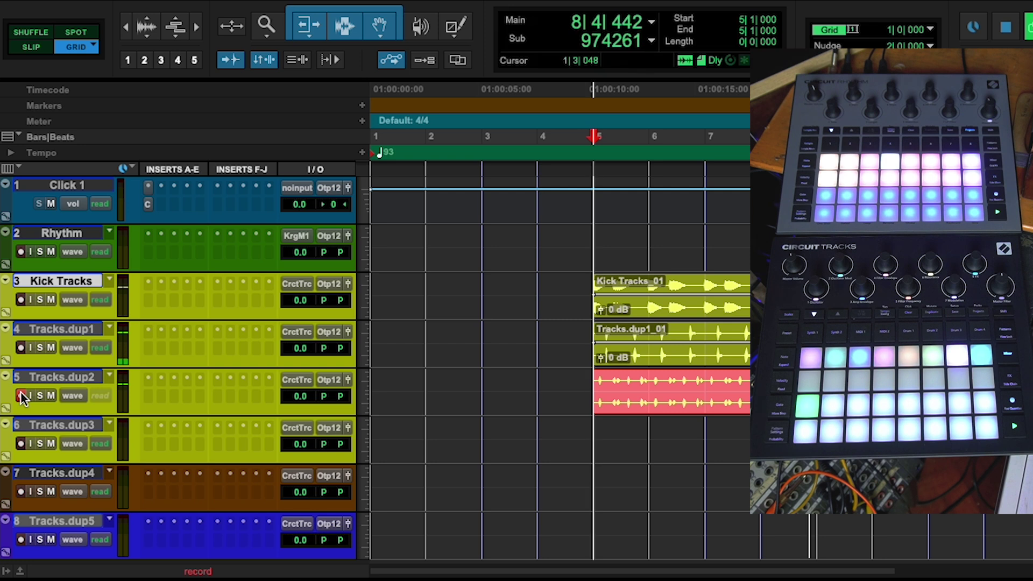
pyautogui.press('space')
pyautogui.click(21, 395)
# Arm Tracks.dup3, select the four bars from 5 to 9 on it and record its part.
pyautogui.click(21, 444)
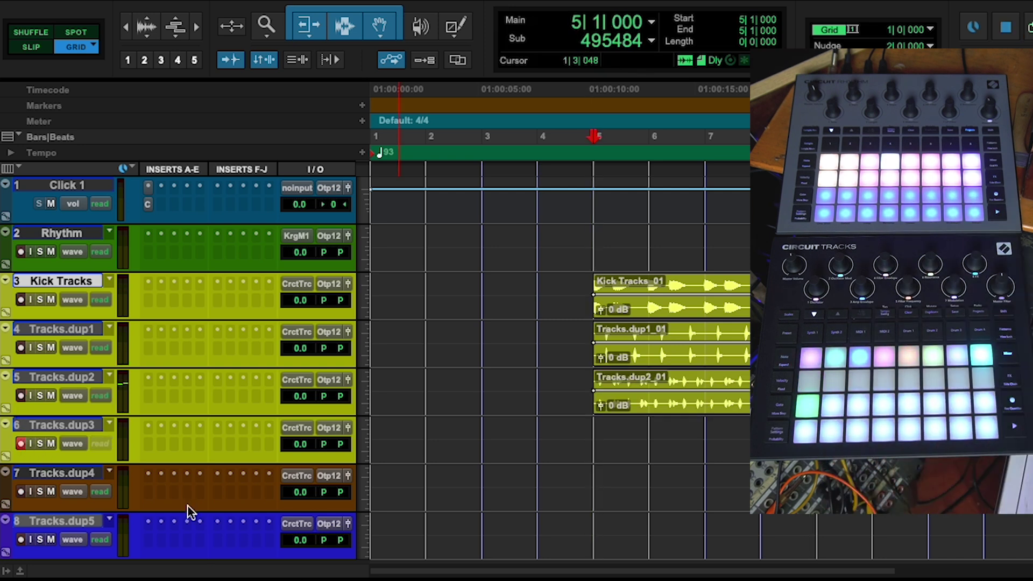
pyautogui.moveTo(595, 437); pyautogui.dragTo(817, 438)
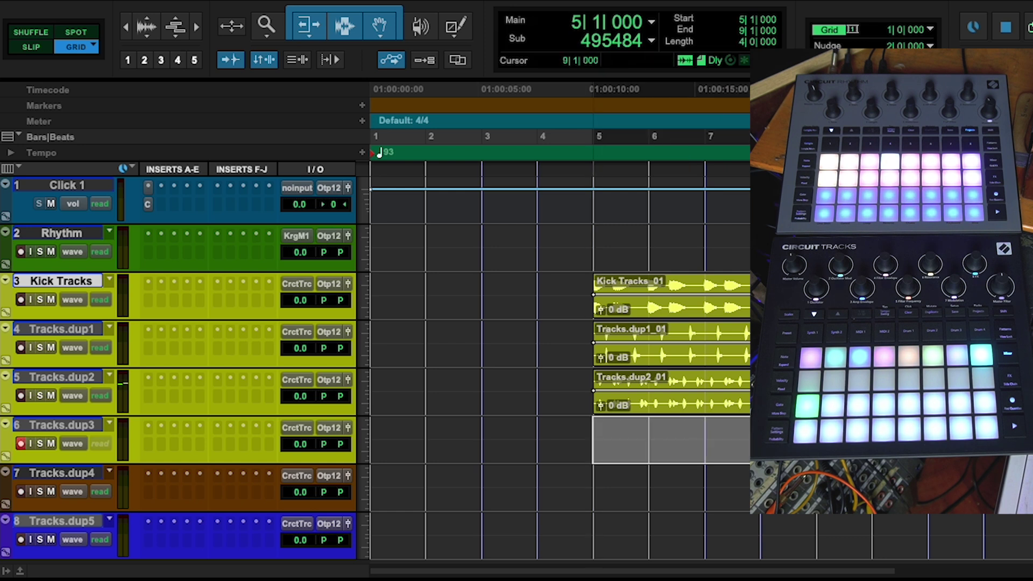
pyautogui.press('space')
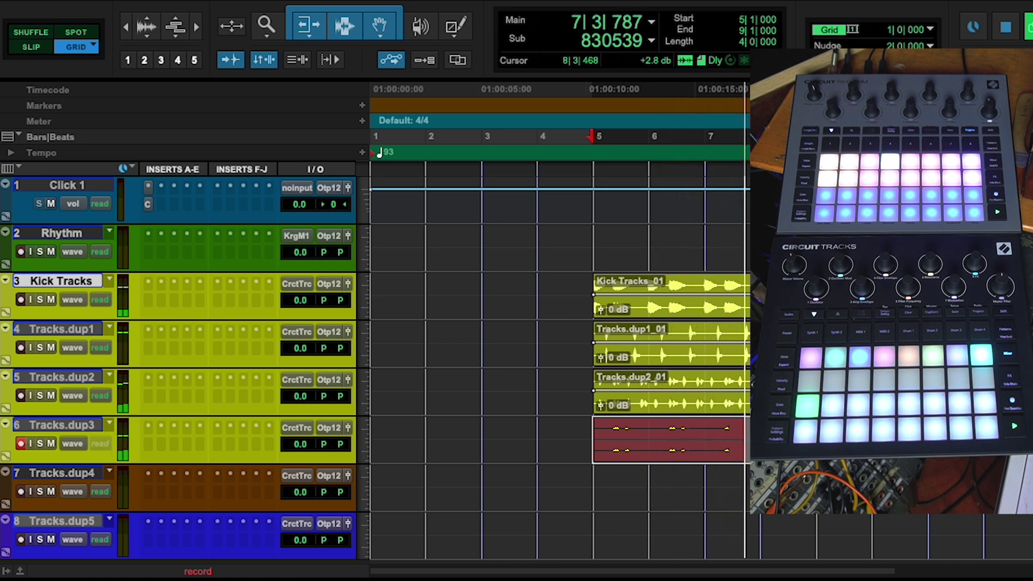
# Record separate parts onto Tracks.dup4, over the four bars from 5 to 9, and onto Tracks.dup5 from bar 5.
pyautogui.scroll(-1, 366, 350)
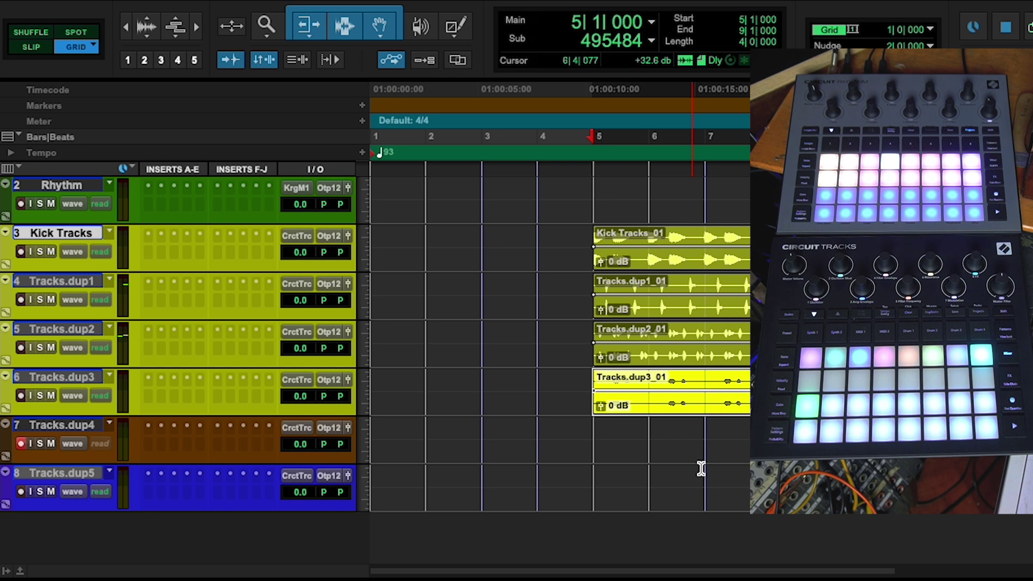
pyautogui.moveTo(596, 438); pyautogui.dragTo(813, 433)
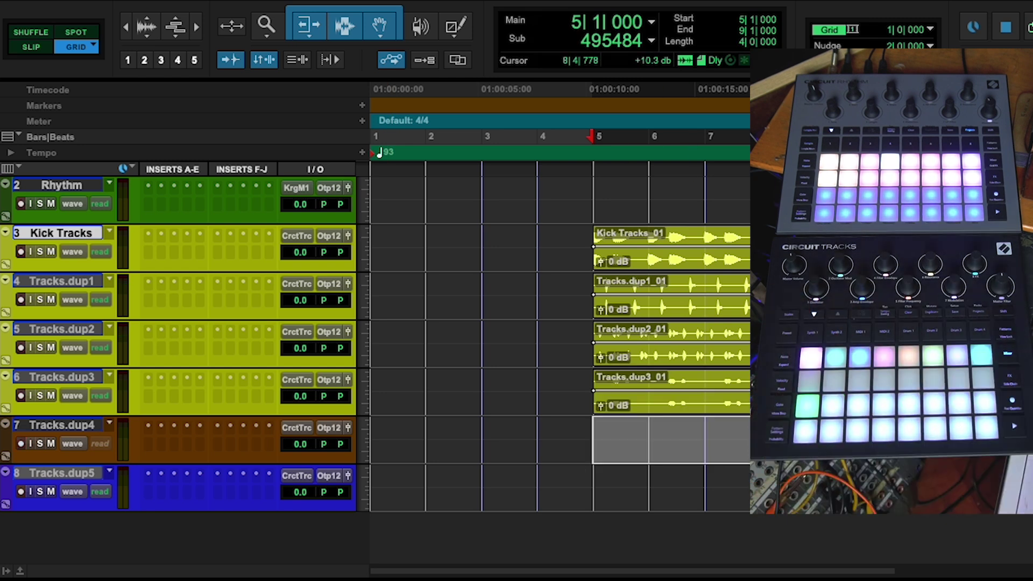
pyautogui.hotkey('ctrl', 'space')
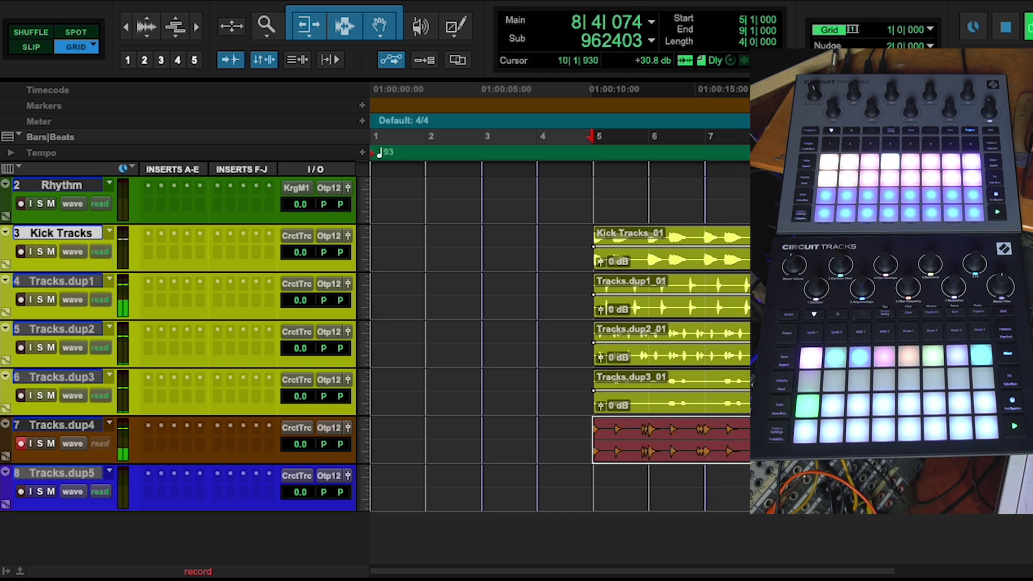
pyautogui.press('space')
pyautogui.click(22, 491)
pyautogui.press('space')
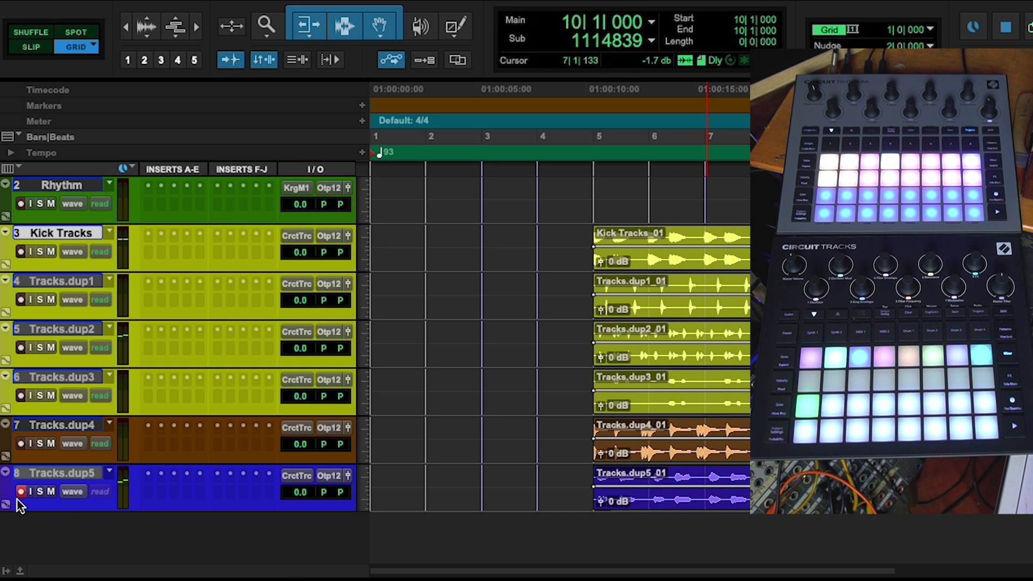
# Create one new stereo audio track with Circuit Tracks as its input and name it "Tracks st".
pyautogui.hotkey('ctrl', 'shift', 'n')
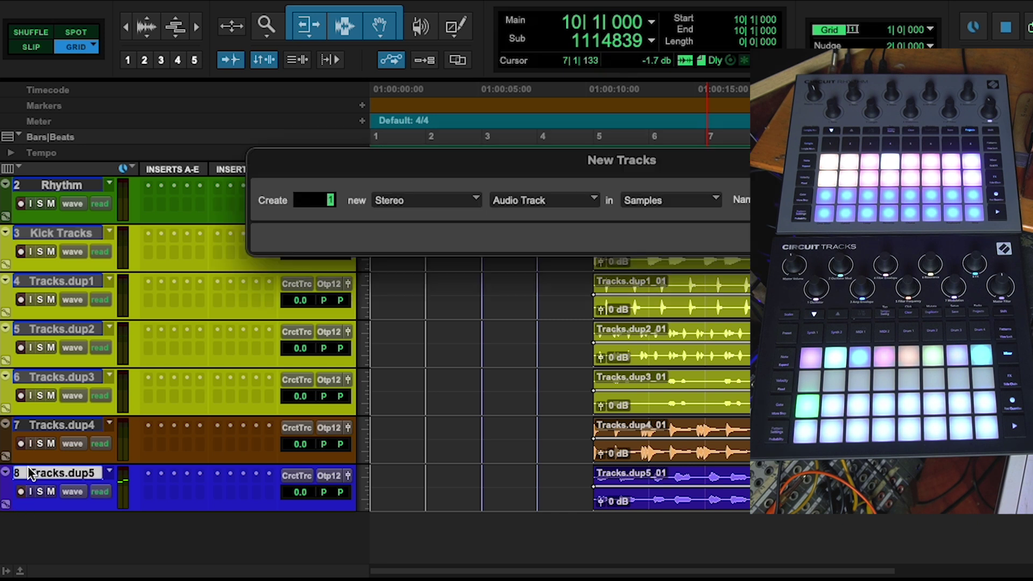
pyautogui.press('Return')
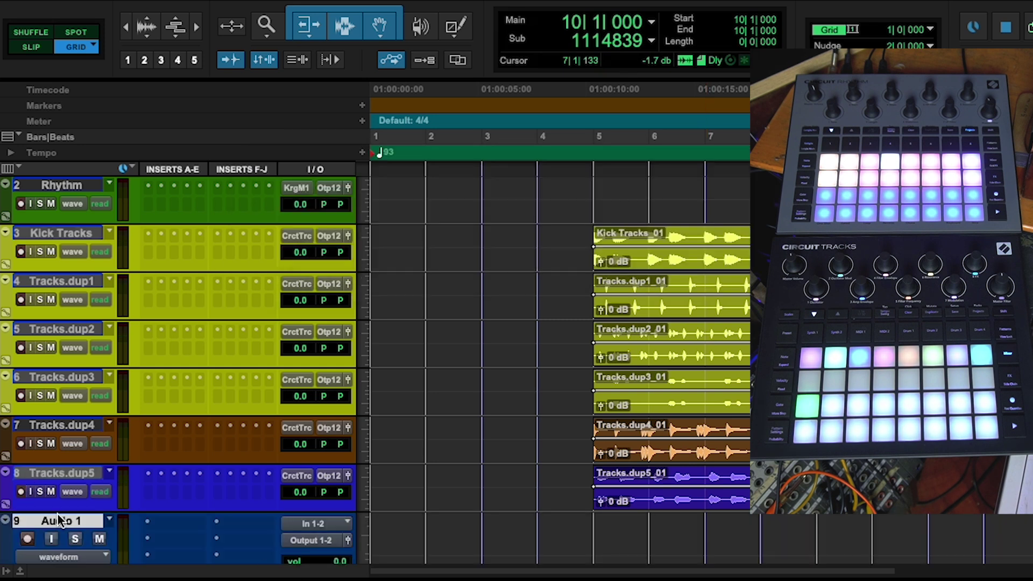
pyautogui.scroll(-3, 57, 514)
pyautogui.click(299, 429)
pyautogui.click(462, 510)
pyautogui.doubleClick(46, 427)
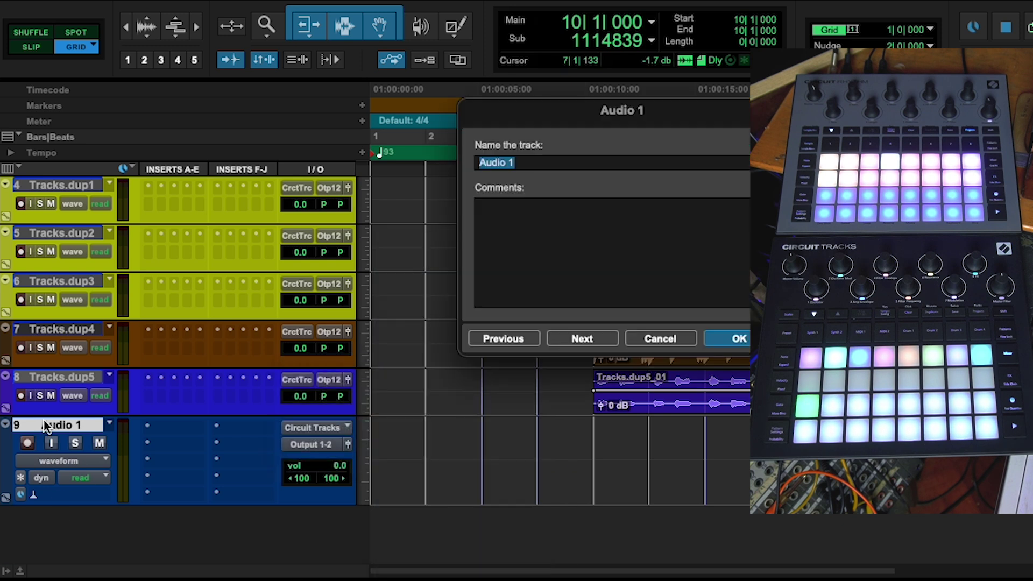
pyautogui.press('Return')
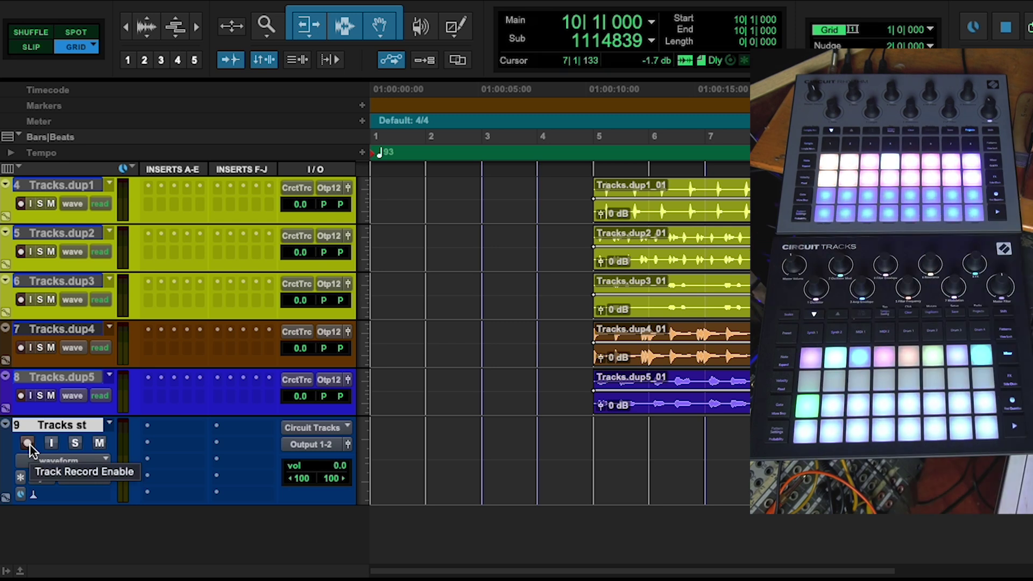
# Record the full Circuit Tracks mix onto Tracks st from bar 10 and move the clip back to bar 5.
pyautogui.click(97, 446)
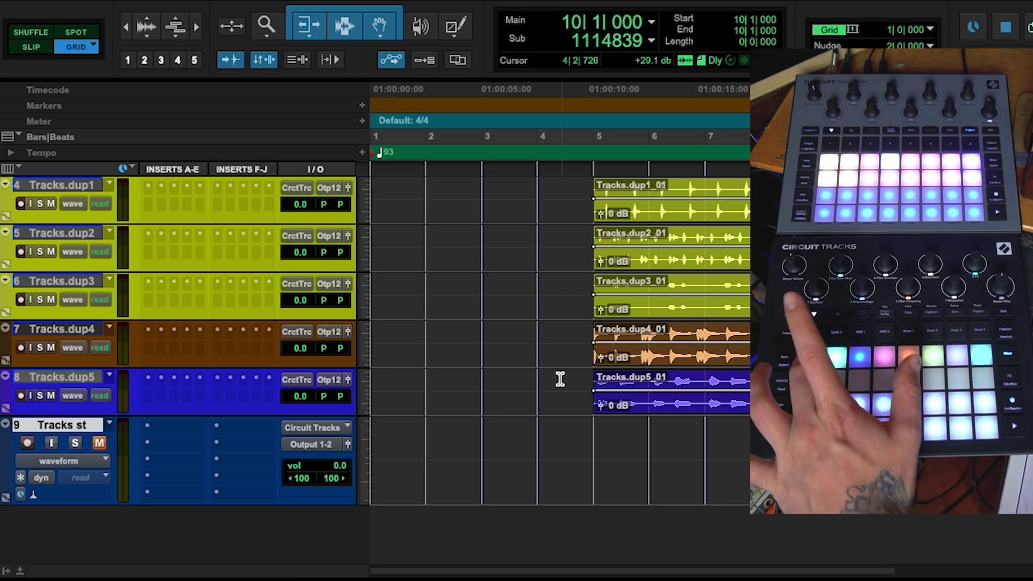
pyautogui.press('super+space')
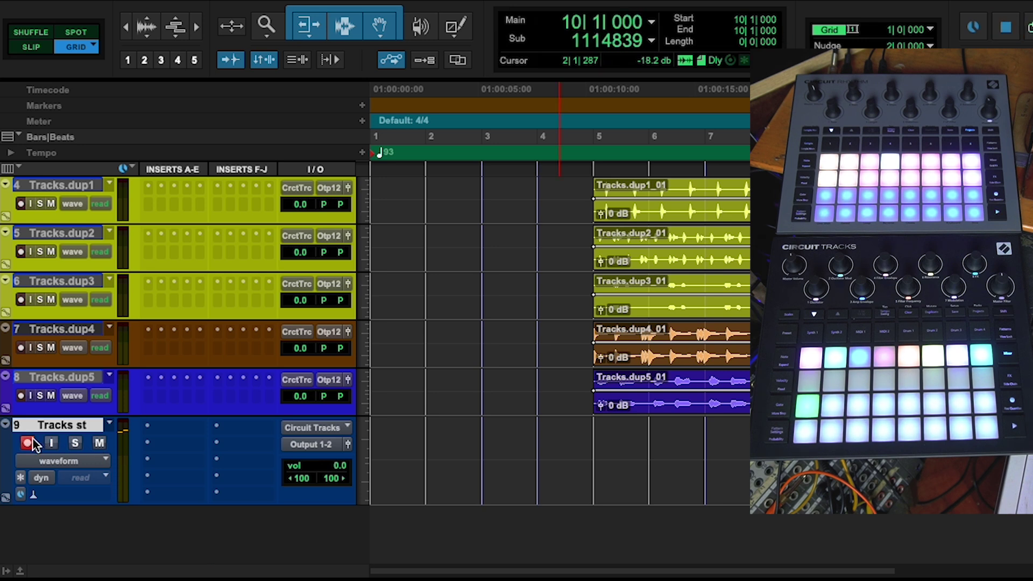
pyautogui.moveTo(934, 480); pyautogui.dragTo(675, 482)
# Compare the stereo recording with the separate tracks by playing from bar 5 with Tracks st alternately soloed and muted.
pyautogui.press('space')
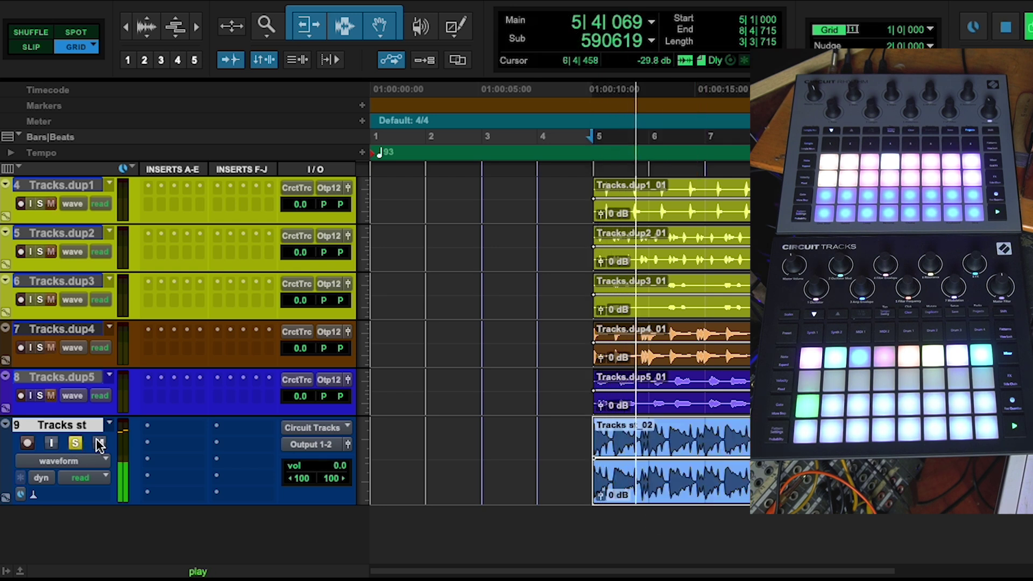
pyautogui.press('space')
pyautogui.press('space')
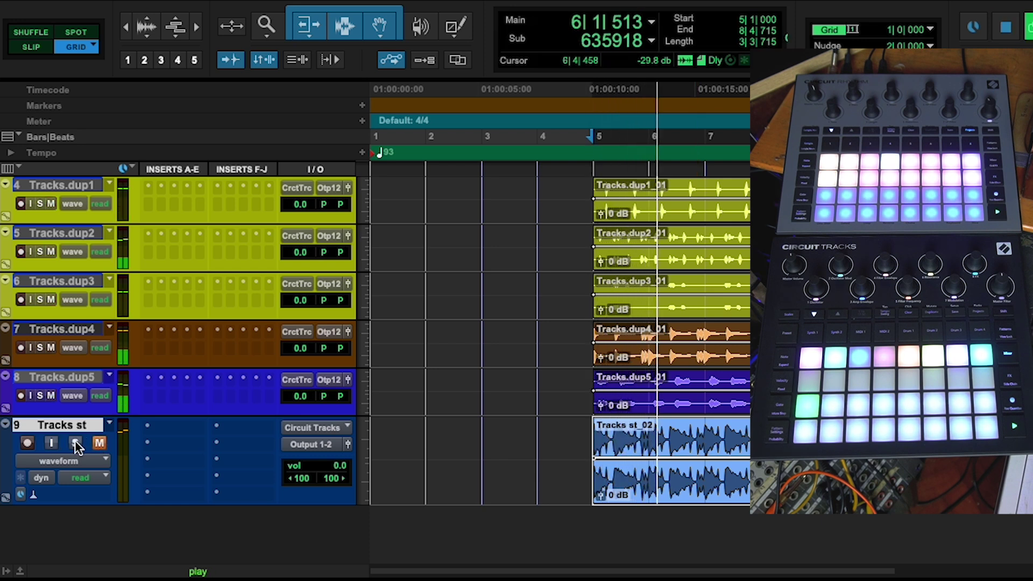
pyautogui.click(75, 444)
pyautogui.press('space')
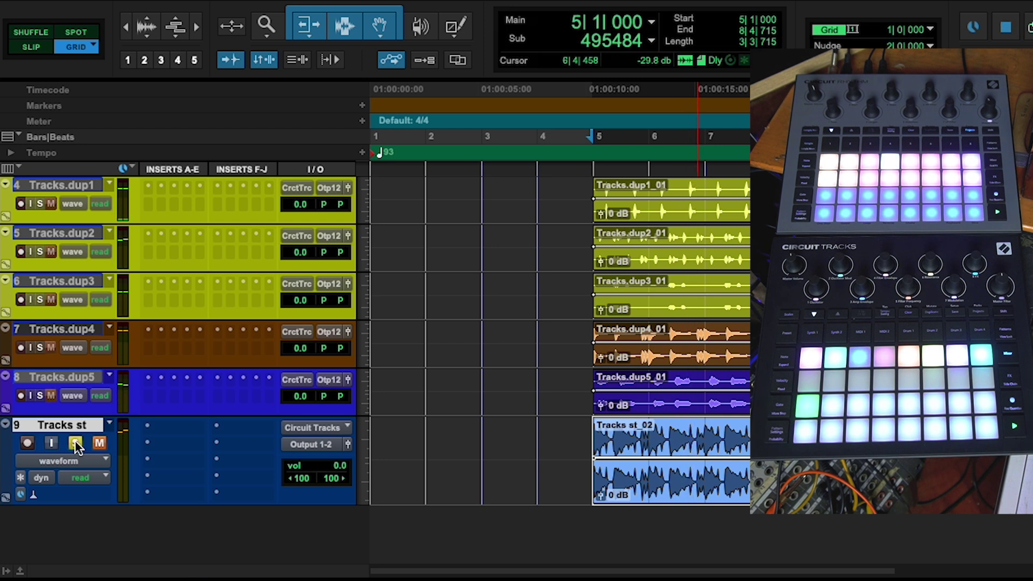
pyautogui.press('space')
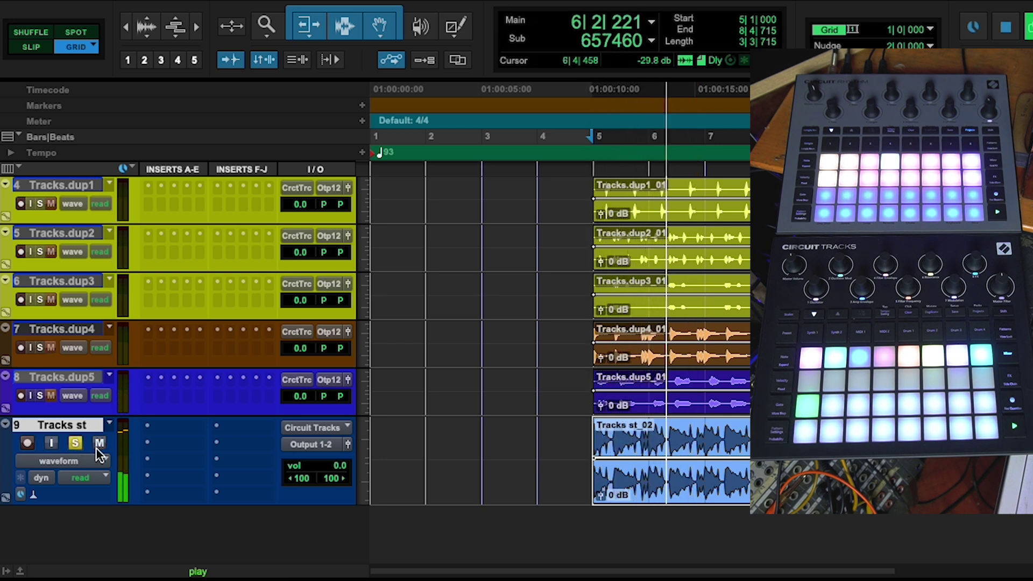
pyautogui.click(98, 444)
pyautogui.press('space')
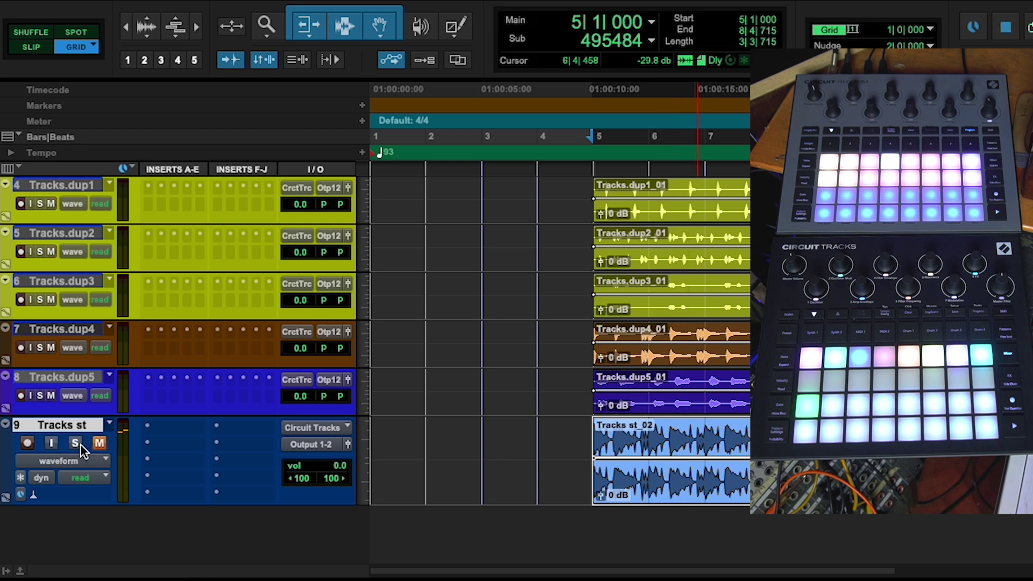
pyautogui.press('space')
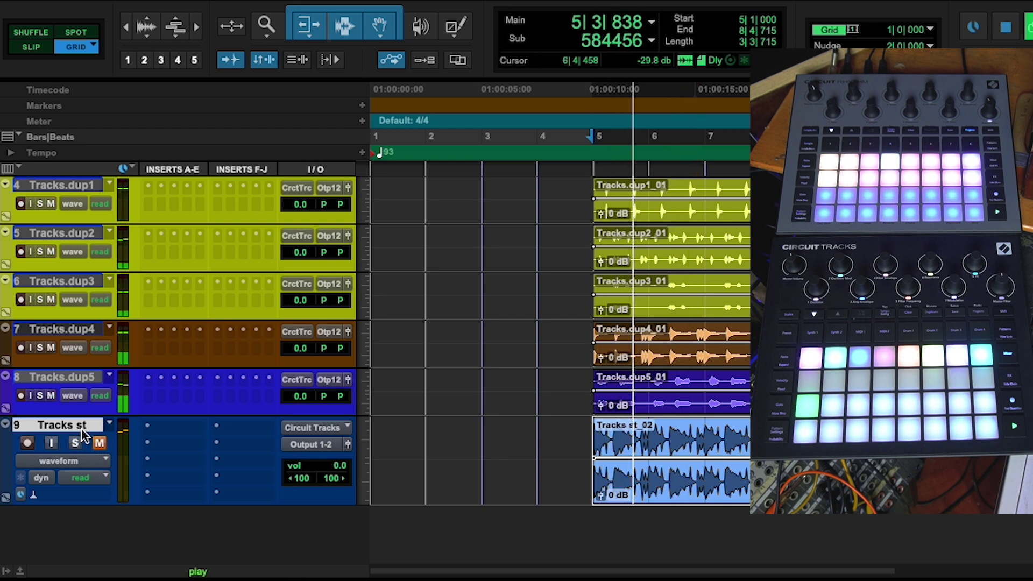
pyautogui.press('space')
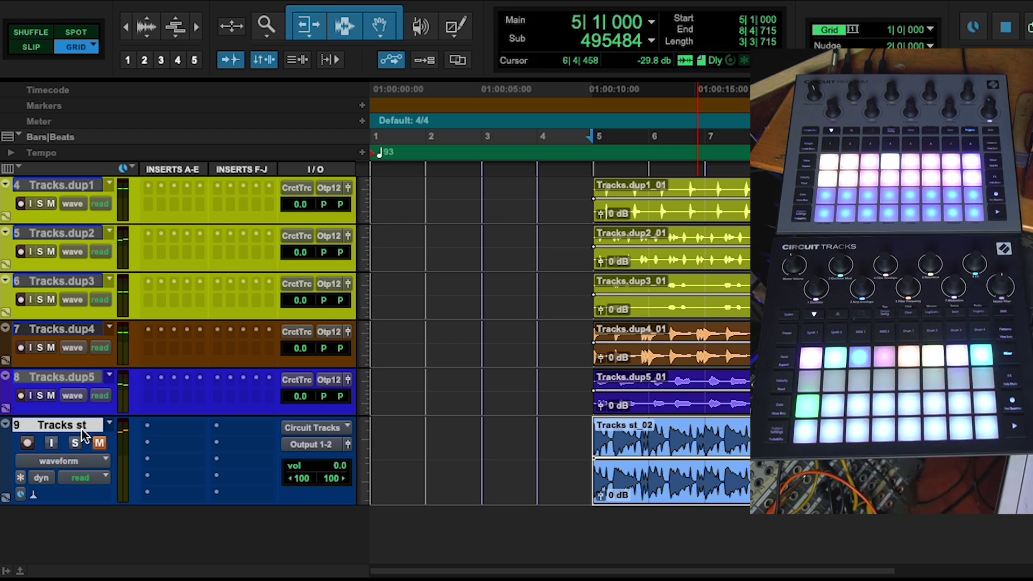